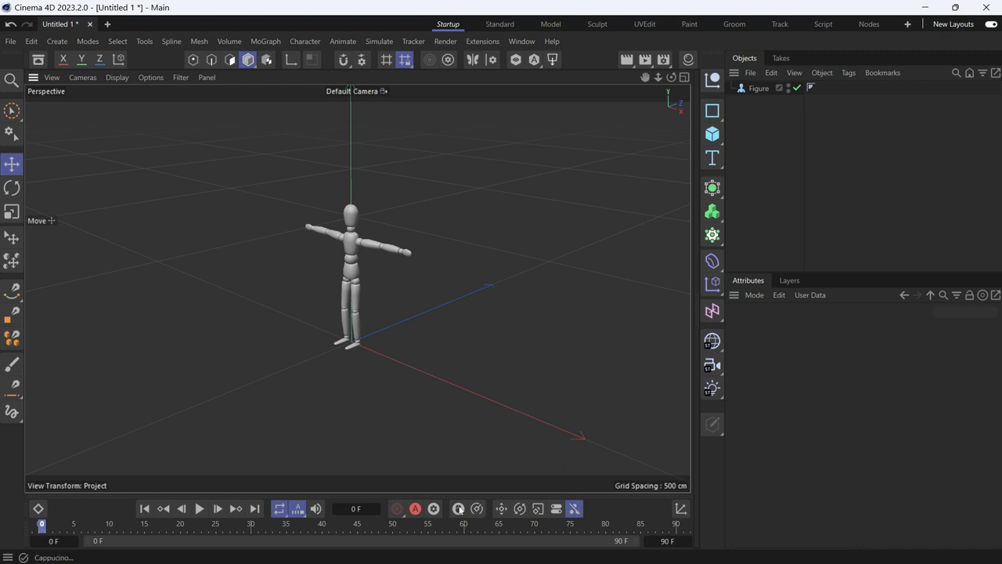
- Open the Cappuccino tool, move its window clear of the timeline and select the Figure object
click(458, 508)
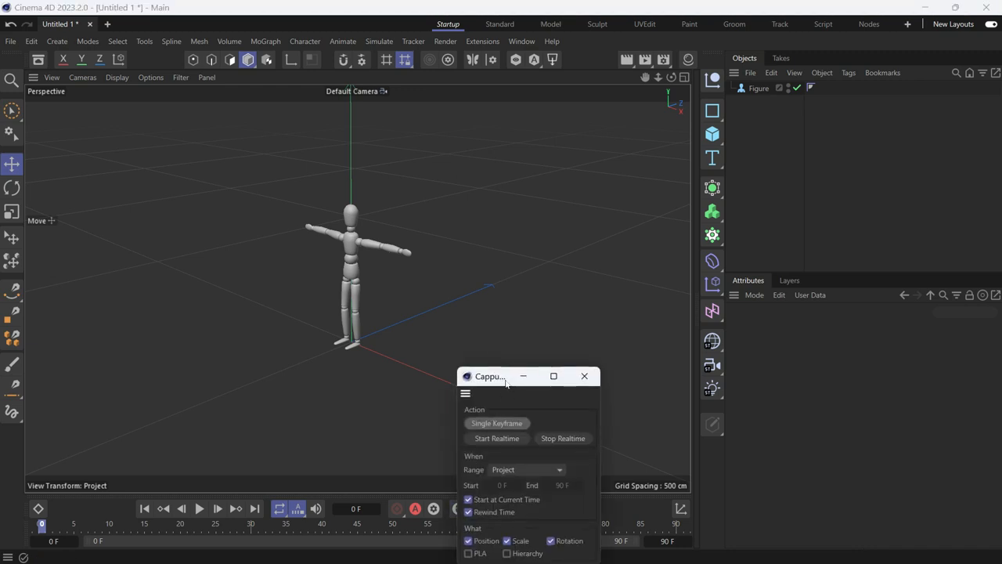
drag(505, 382, 589, 295)
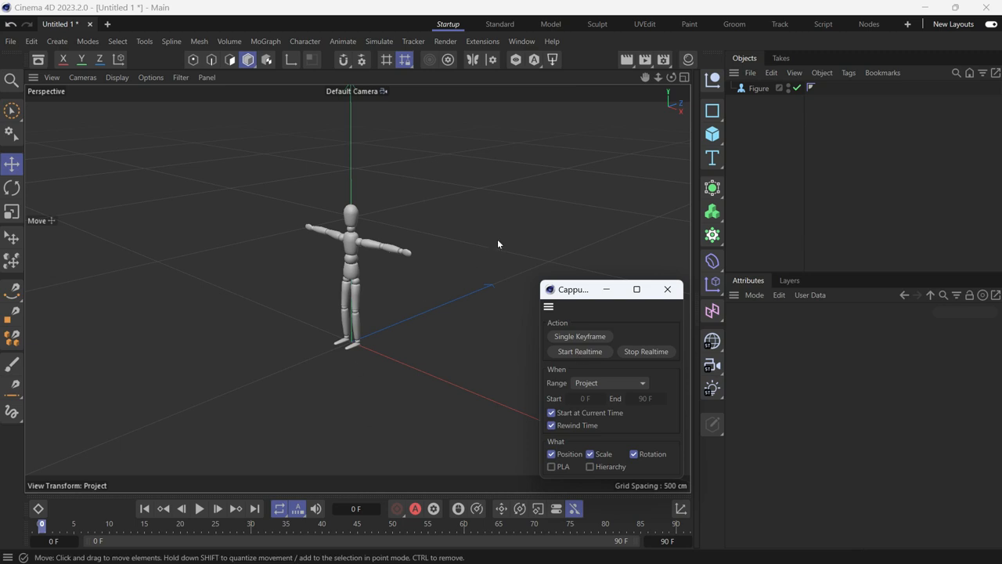
click(757, 88)
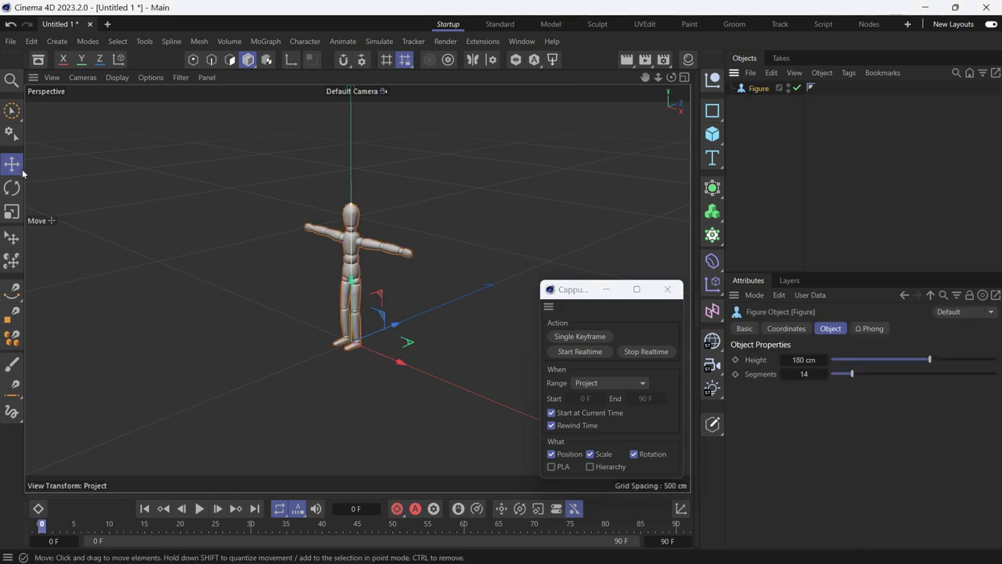
- Record a freehand movement of the Figure in real time from frame 0 and play the animation back
mouse_move(320, 258)
mouse_down()
mouse_move(223, 238)
mouse_move(309, 224)
mouse_move(367, 227)
mouse_move(352, 235)
mouse_move(368, 227)
mouse_up()
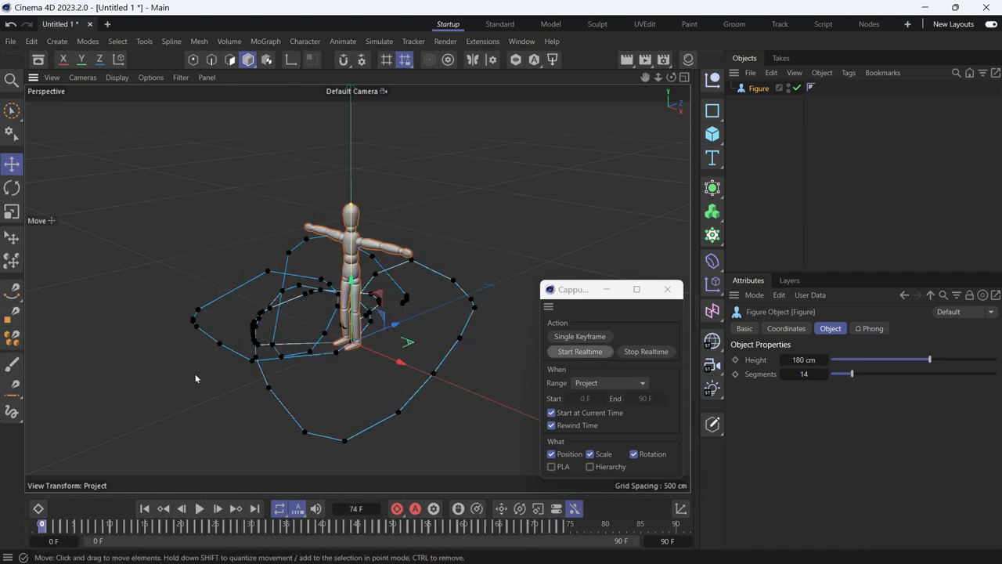
click(199, 509)
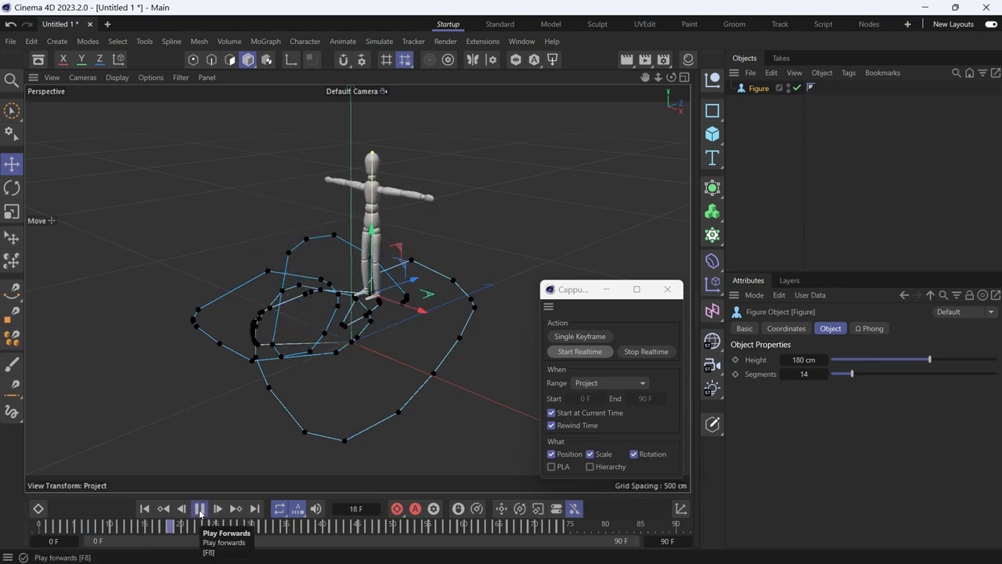
click(200, 510)
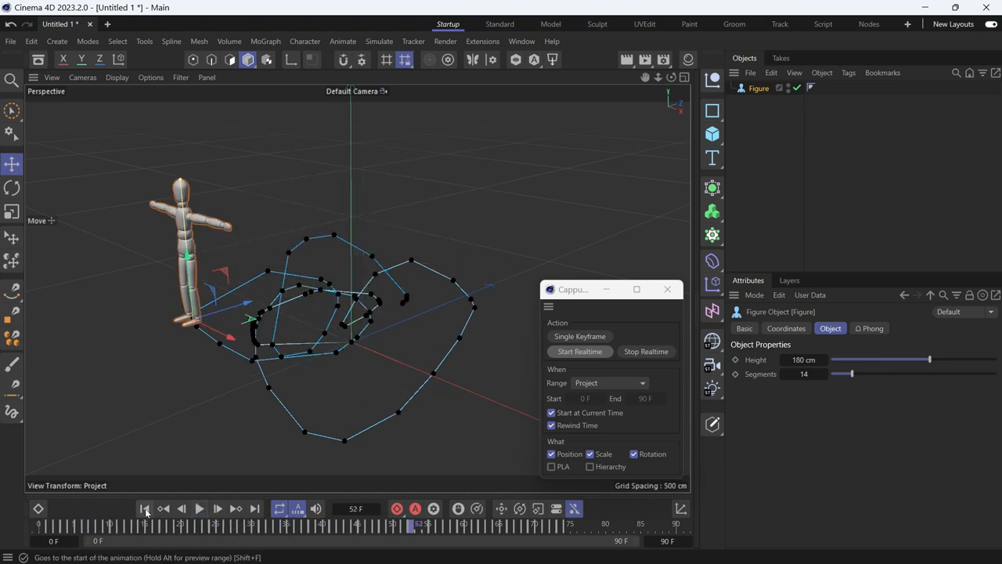
click(145, 509)
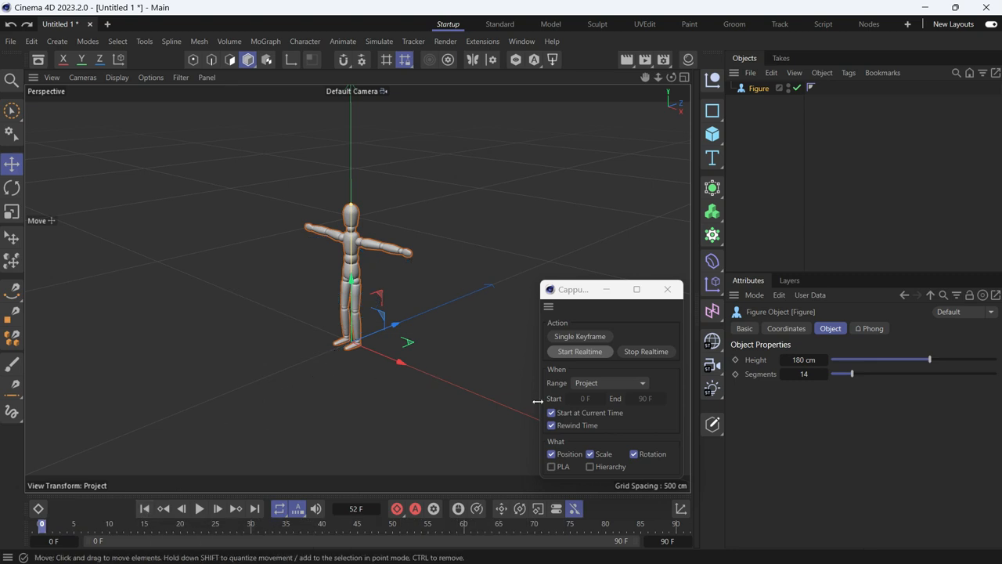
- Set the Cappuccino range to Preview and shorten the timeline's preview range to end at frame 46
click(593, 383)
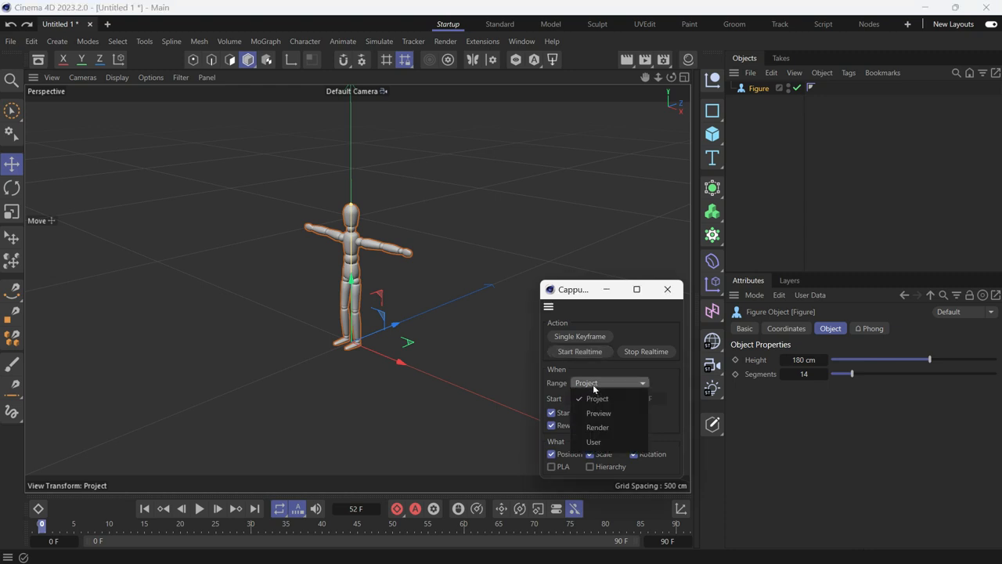
click(594, 389)
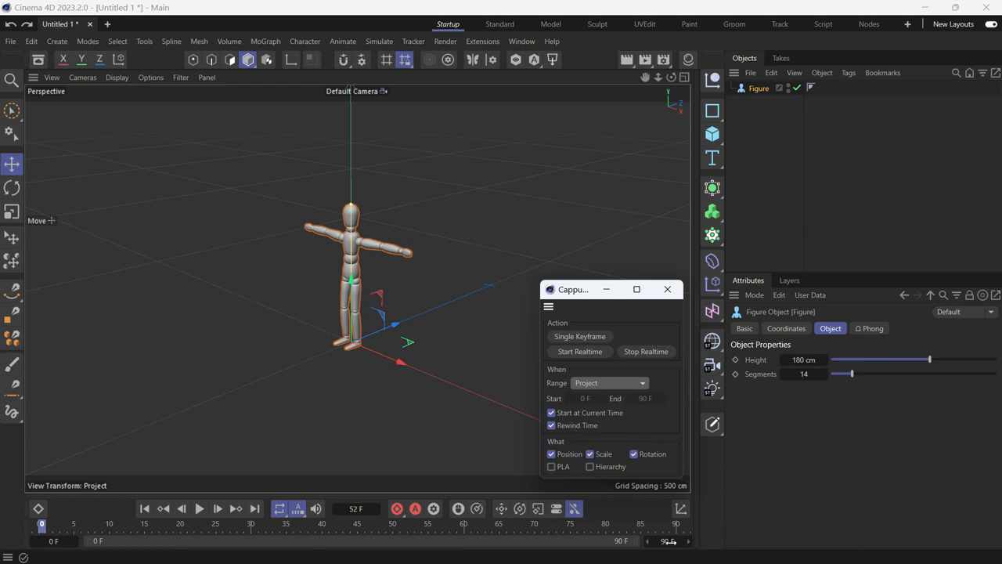
click(619, 384)
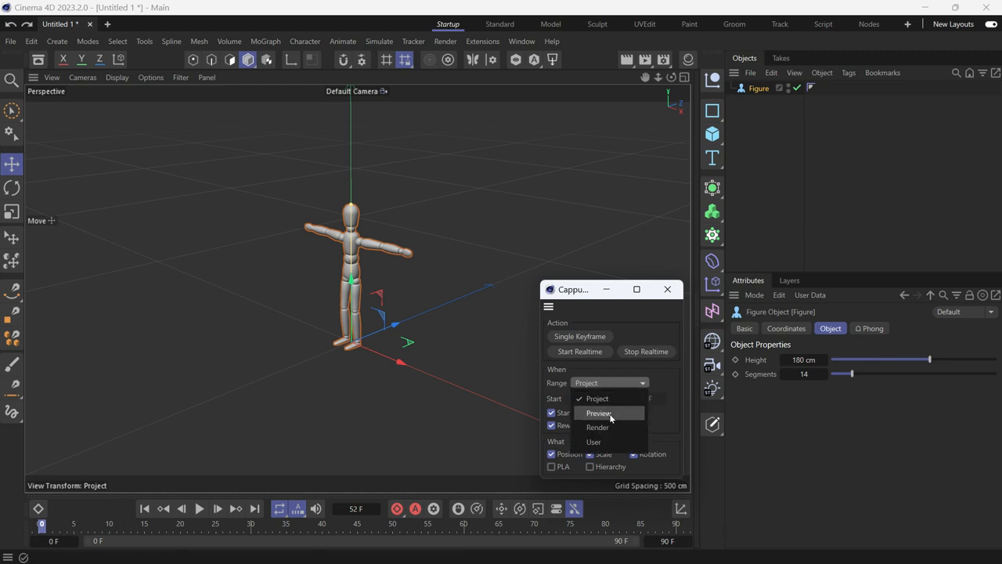
click(611, 414)
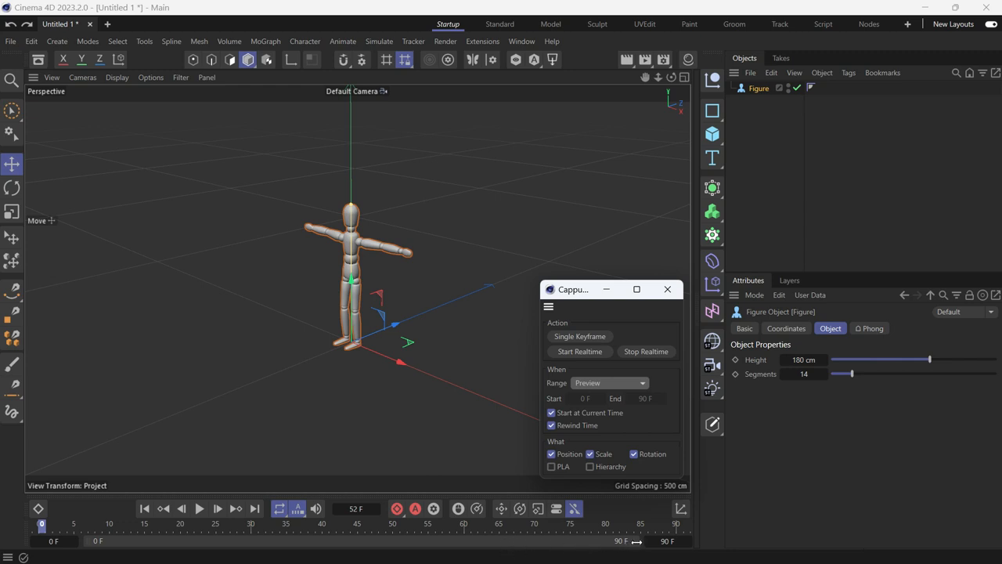
drag(637, 541, 366, 541)
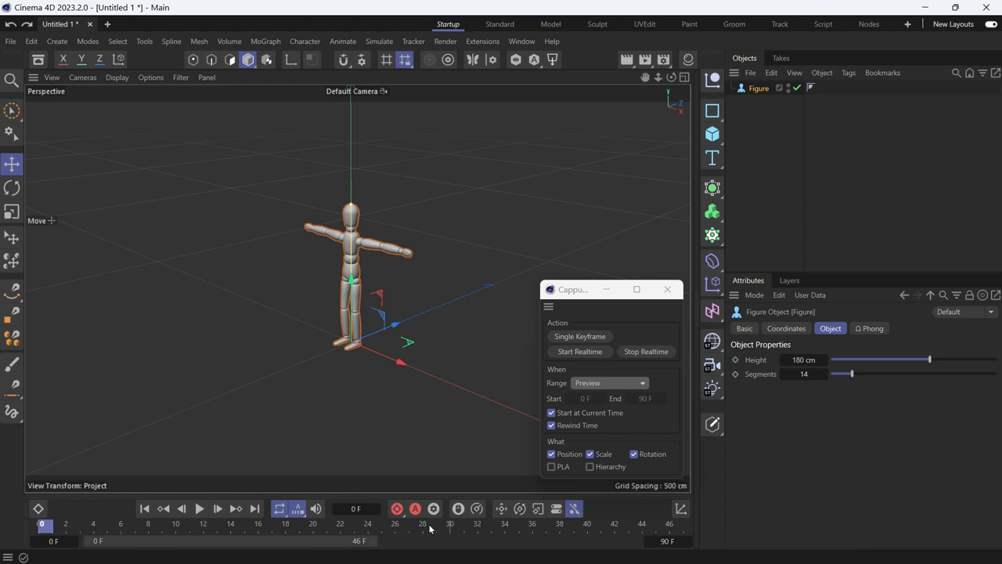
- Set the Cappuccino range to Render and the render output's frame range to run from 0 F to 56 F
click(609, 384)
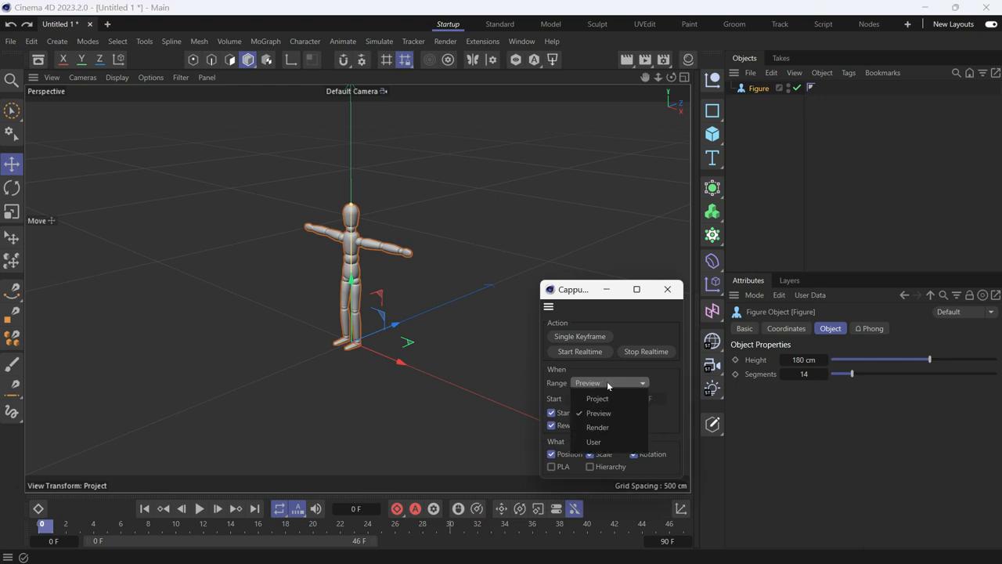
click(609, 428)
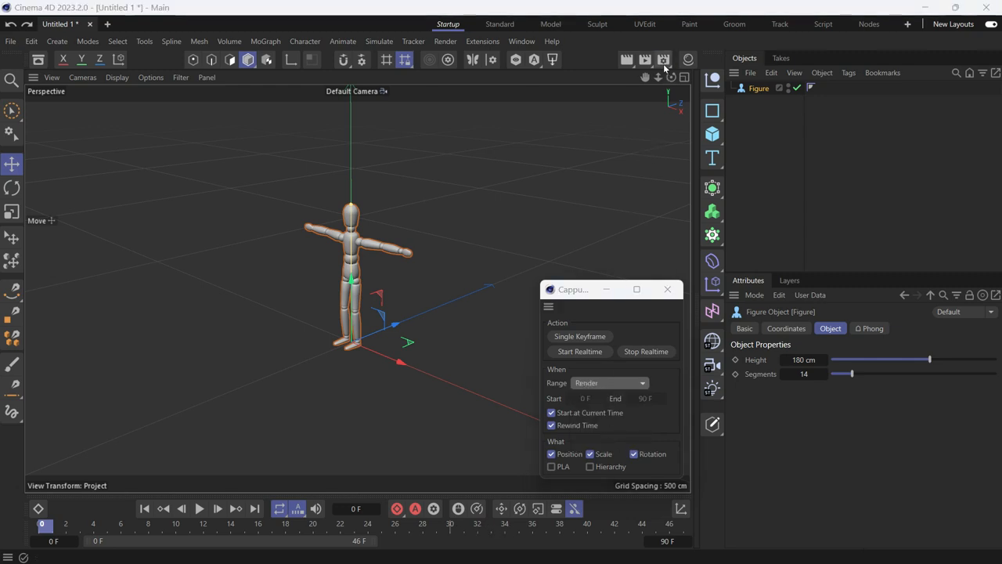
click(664, 63)
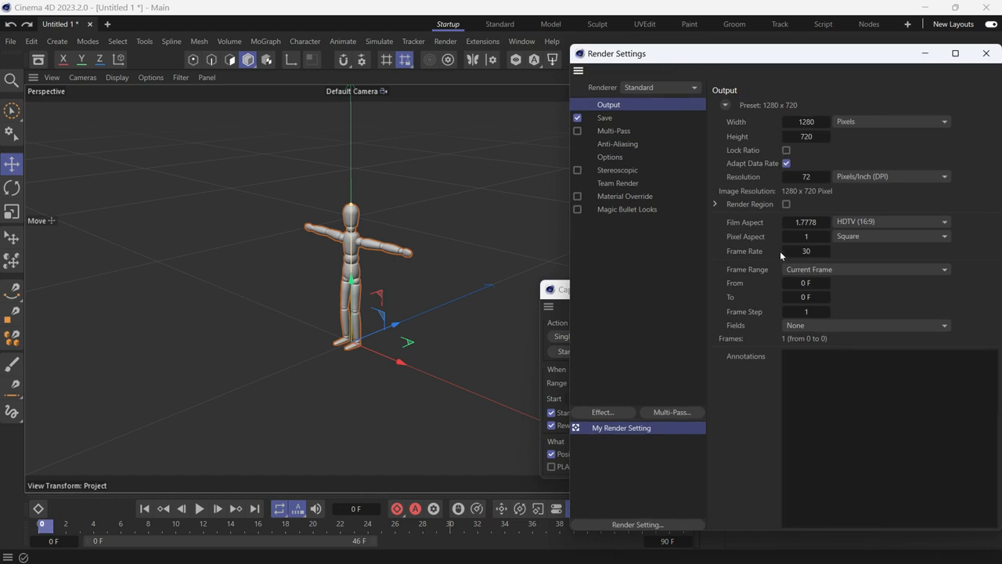
click(799, 271)
click(810, 311)
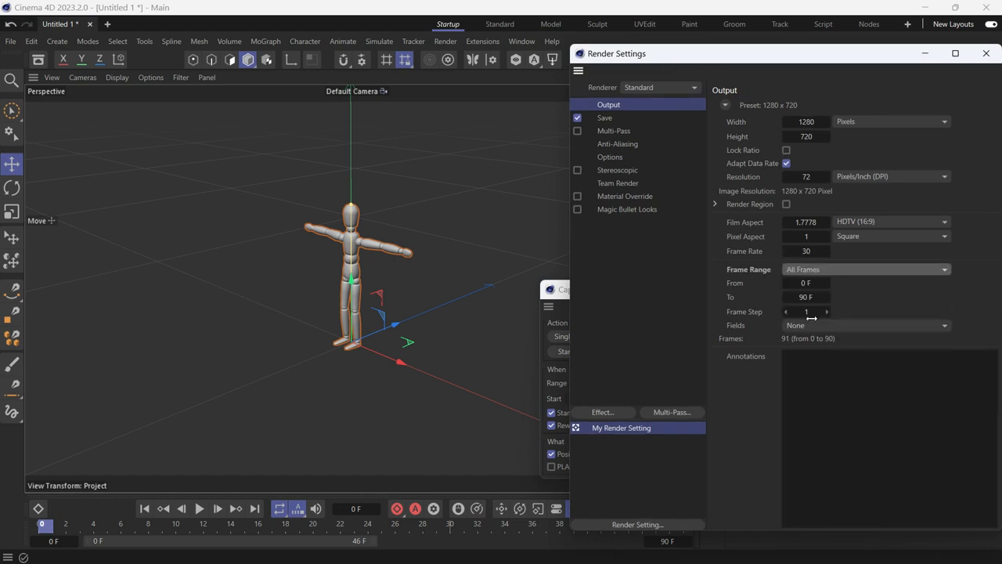
drag(810, 297, 784, 296)
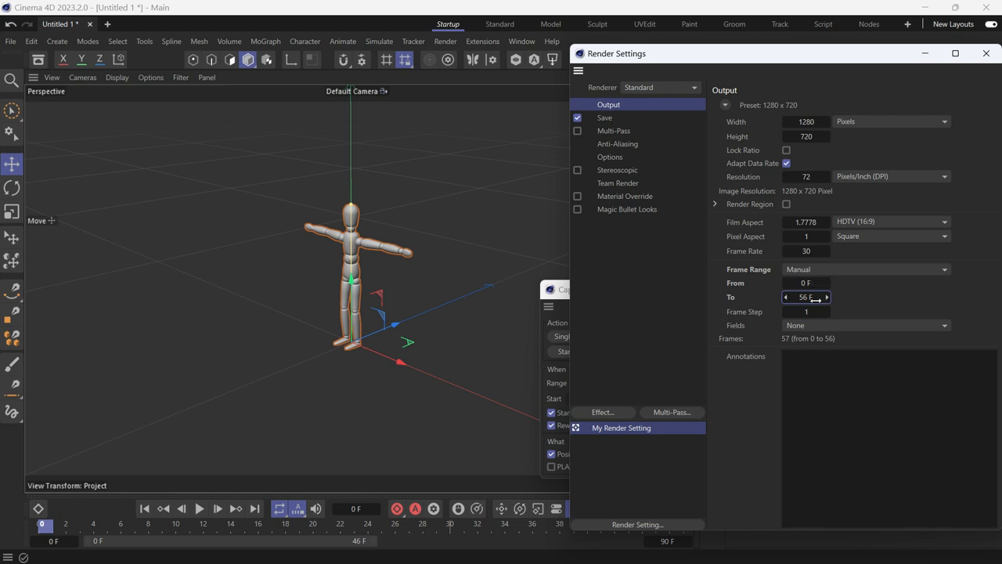
click(986, 54)
- Set a User range ending at 44 F in Cappuccino, and switch the range back to Project
click(613, 382)
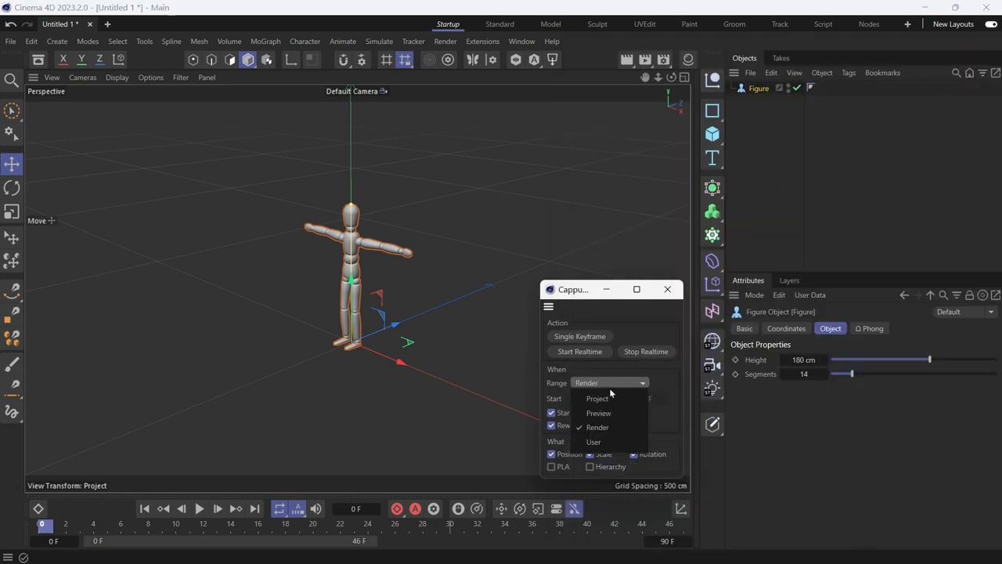
click(607, 444)
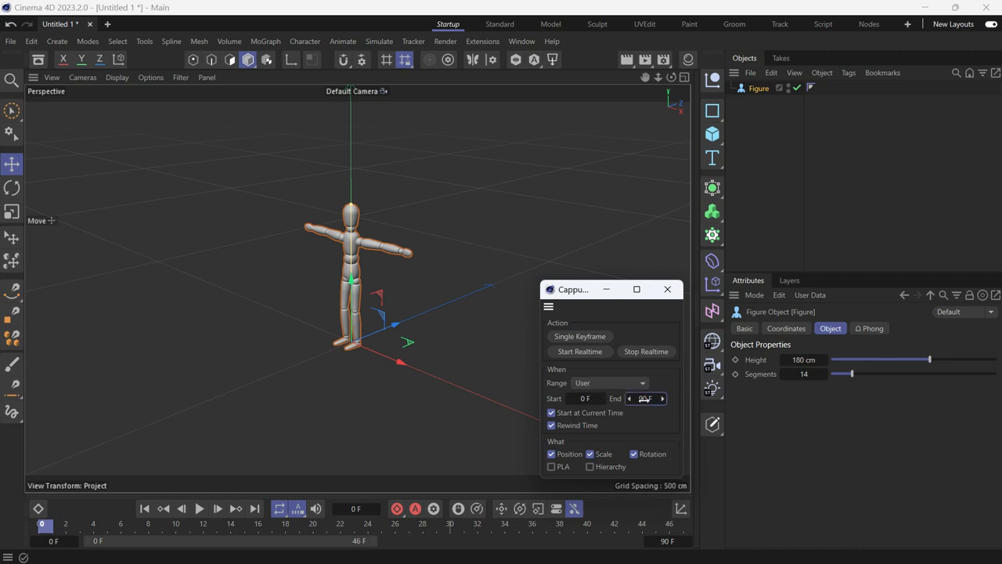
click(602, 384)
click(605, 395)
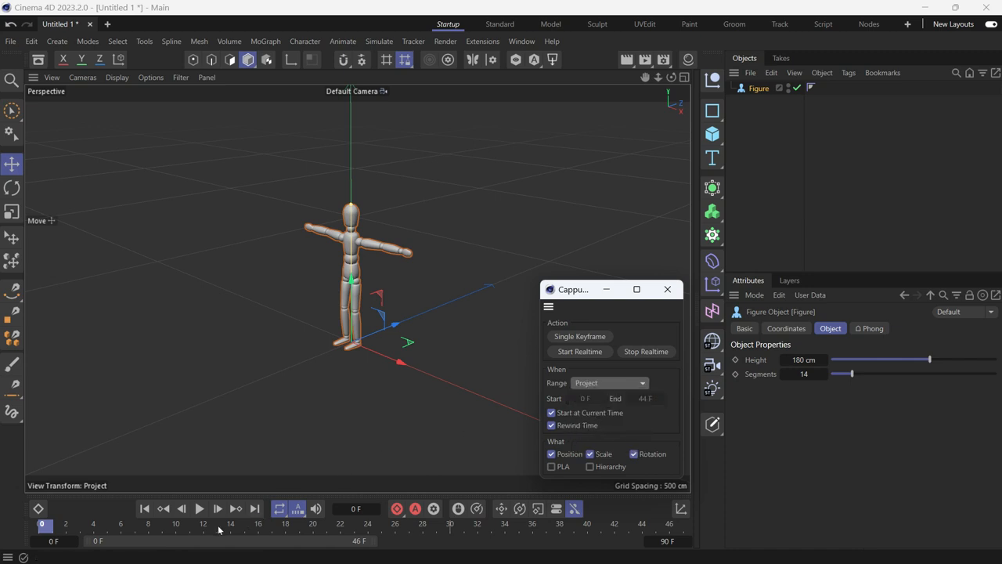
- Record a freehand movement of the Figure in real time starting at frame 14, and undo the recording
drag(221, 526, 233, 528)
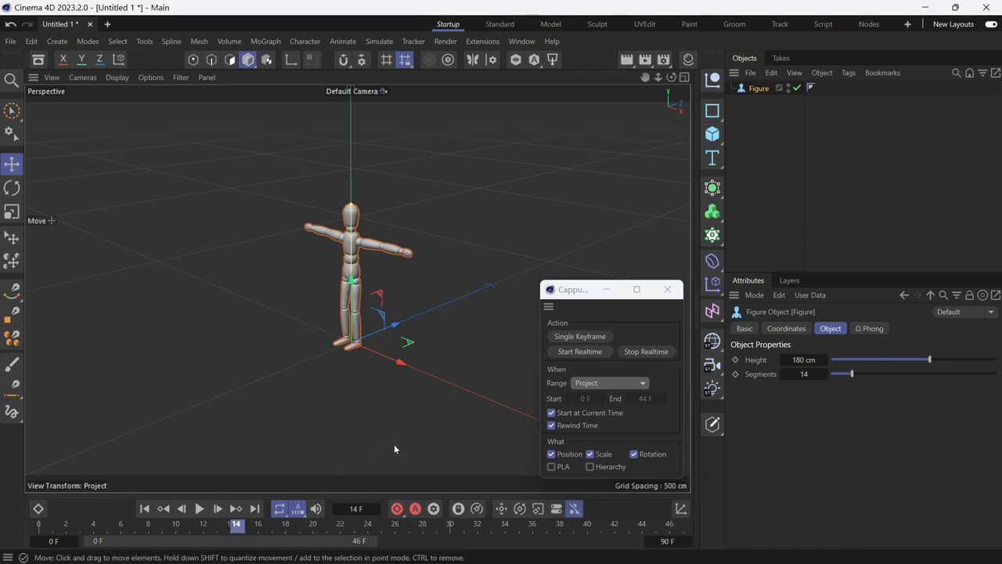
click(580, 351)
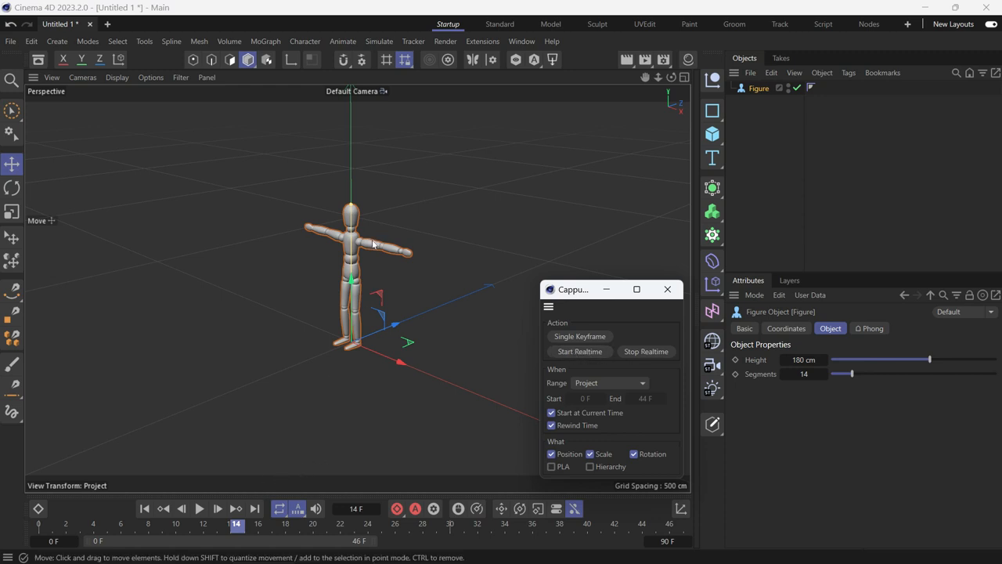
drag(372, 246, 290, 230)
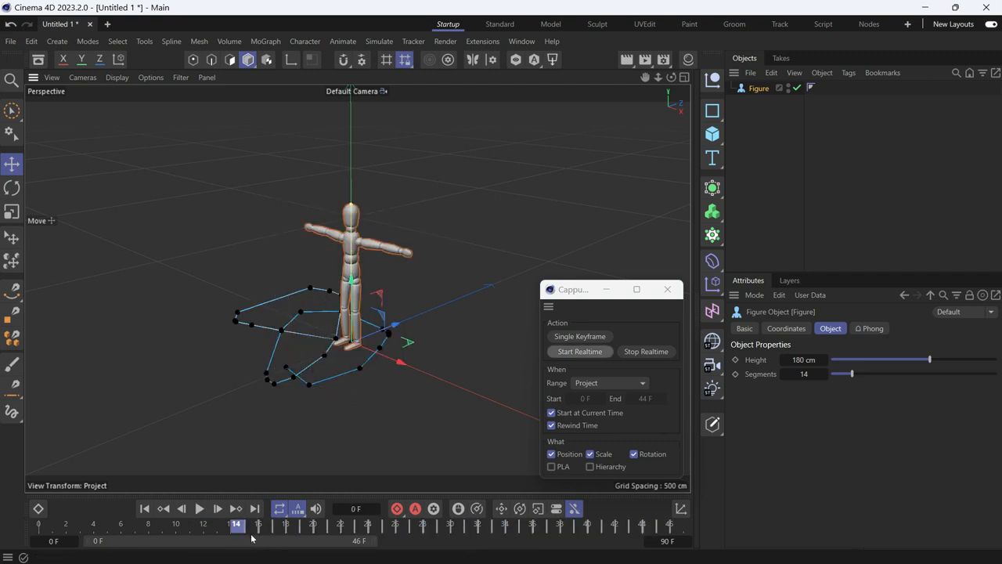
key(ctrl+z)
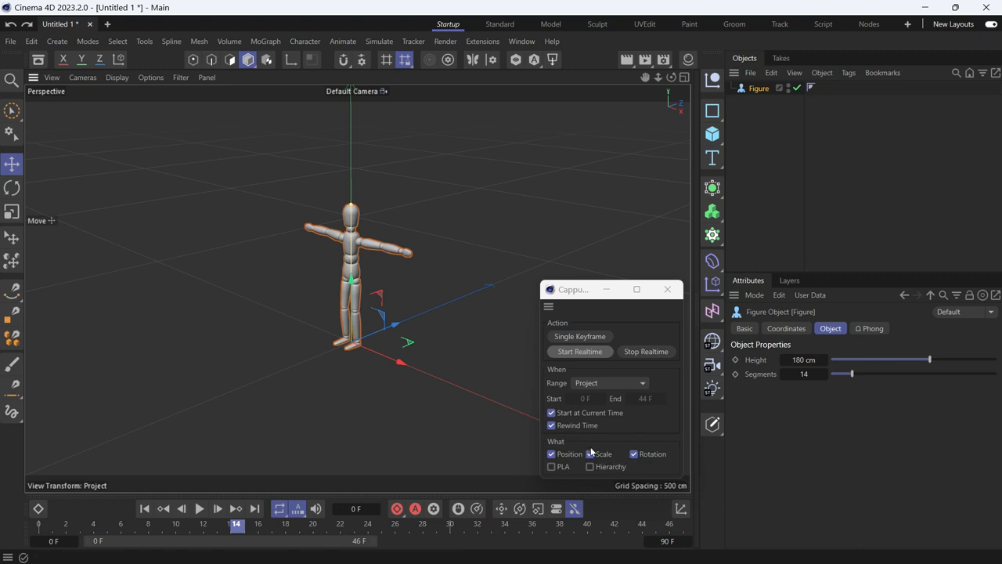
- Record a real-time uniform scaling of the Figure from the start of the timeline in Model mode and play it back
click(145, 509)
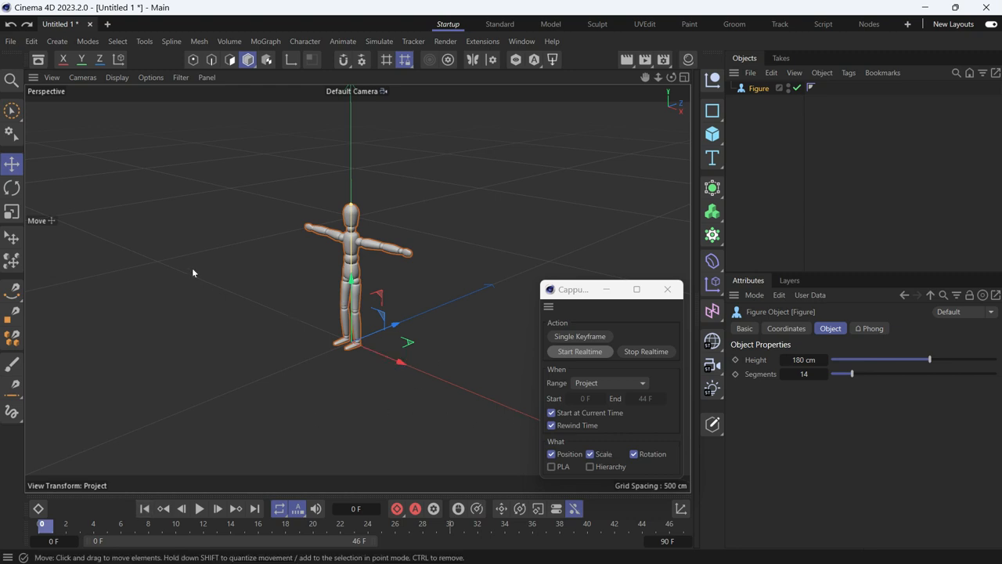
key(t)
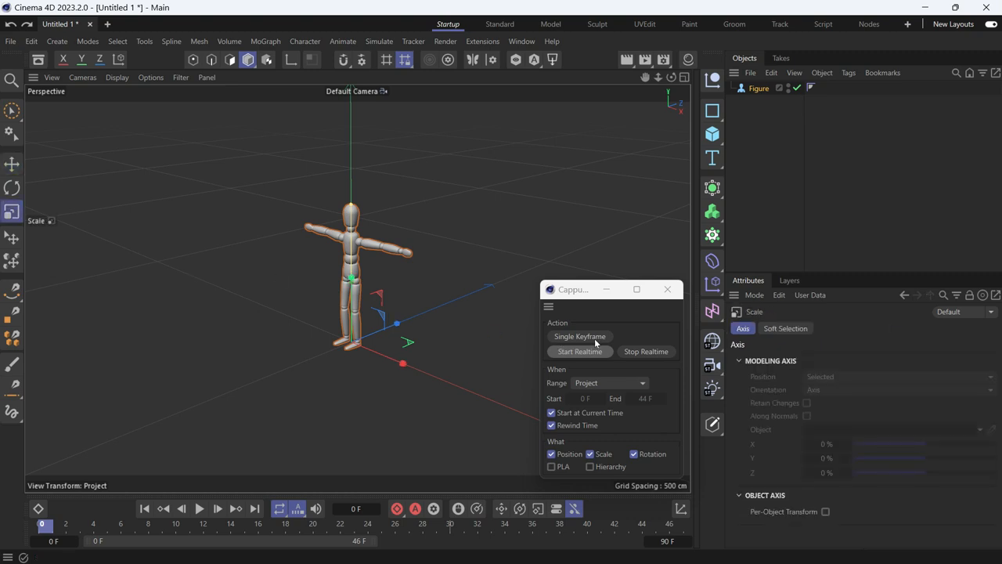
click(634, 352)
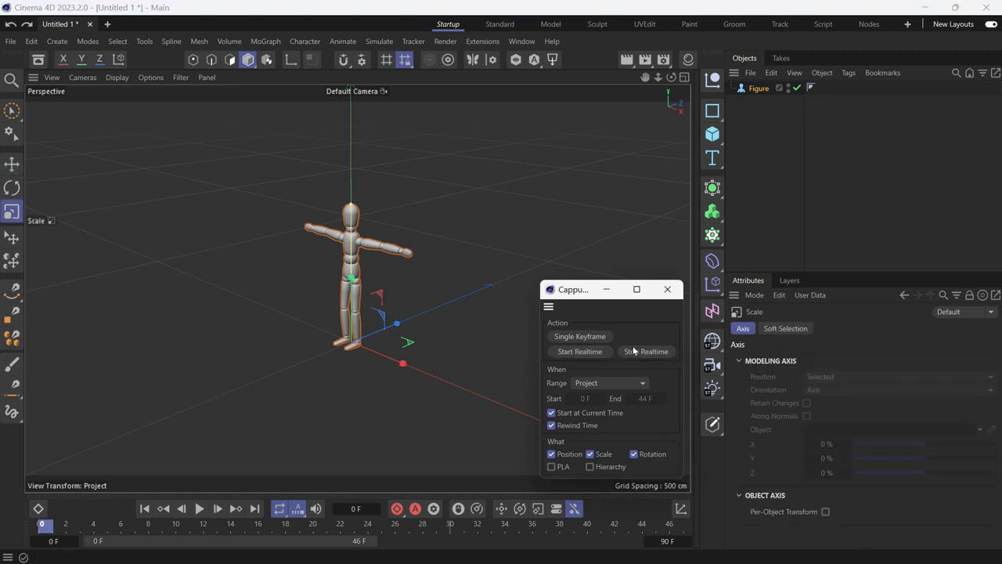
click(586, 355)
drag(398, 274, 470, 245)
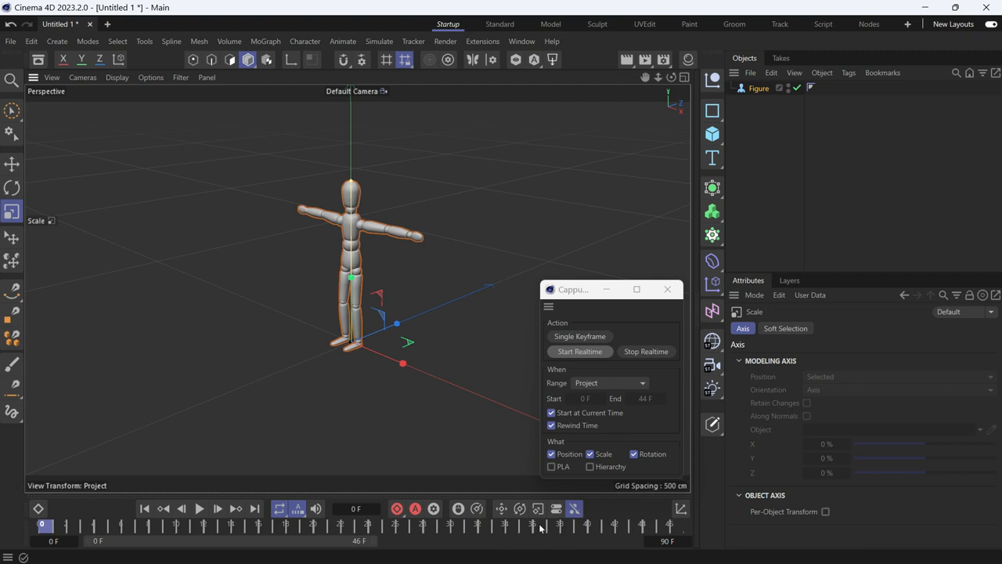
click(199, 509)
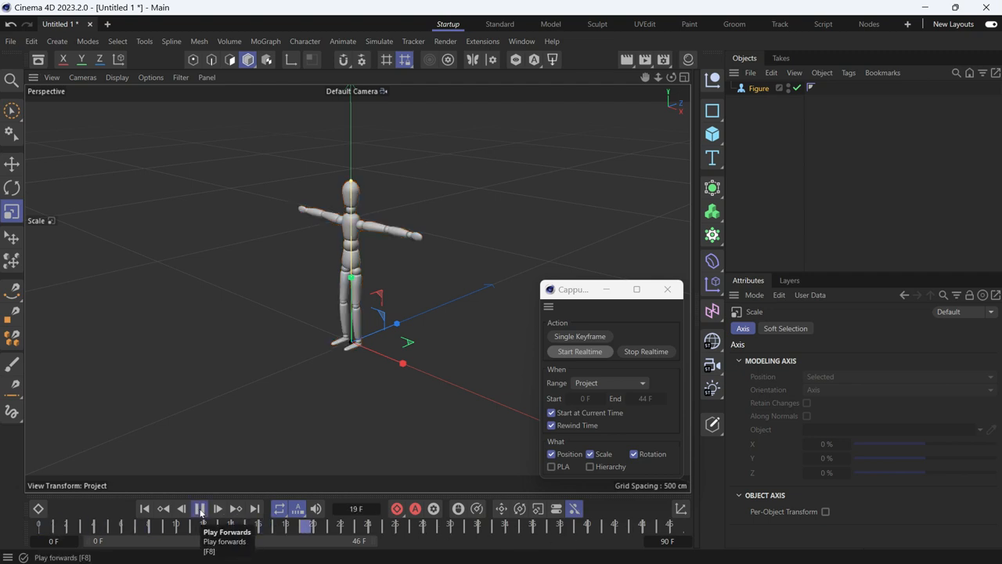
click(200, 509)
click(145, 509)
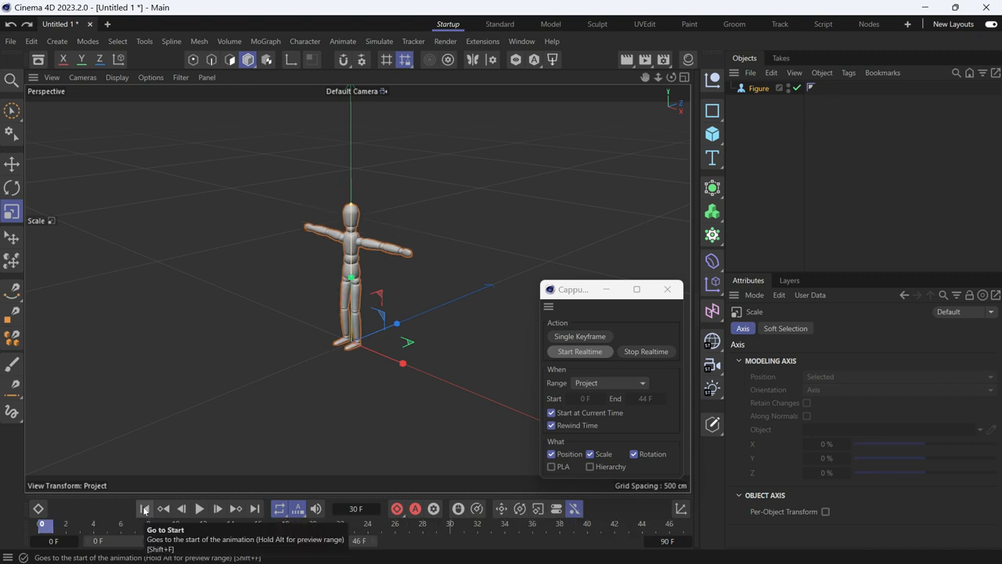
- Record a real-time uniform scaling of the Figure in Object mode and play it back
click(247, 68)
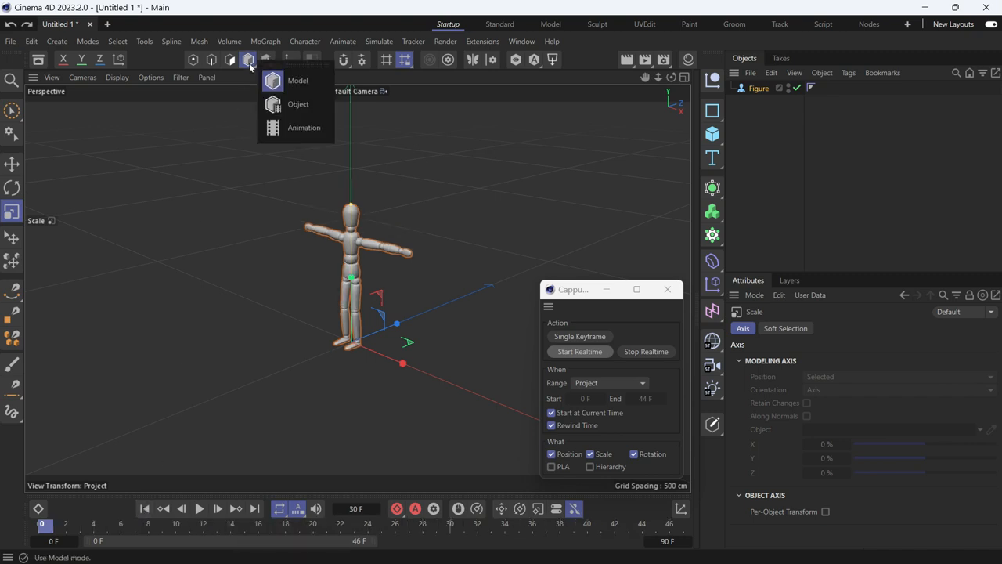
click(275, 108)
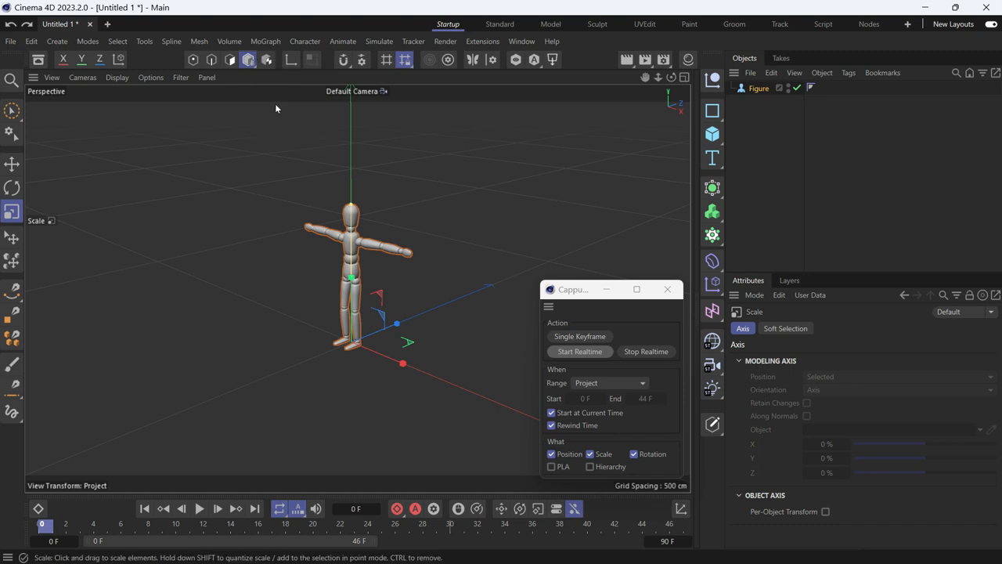
click(650, 353)
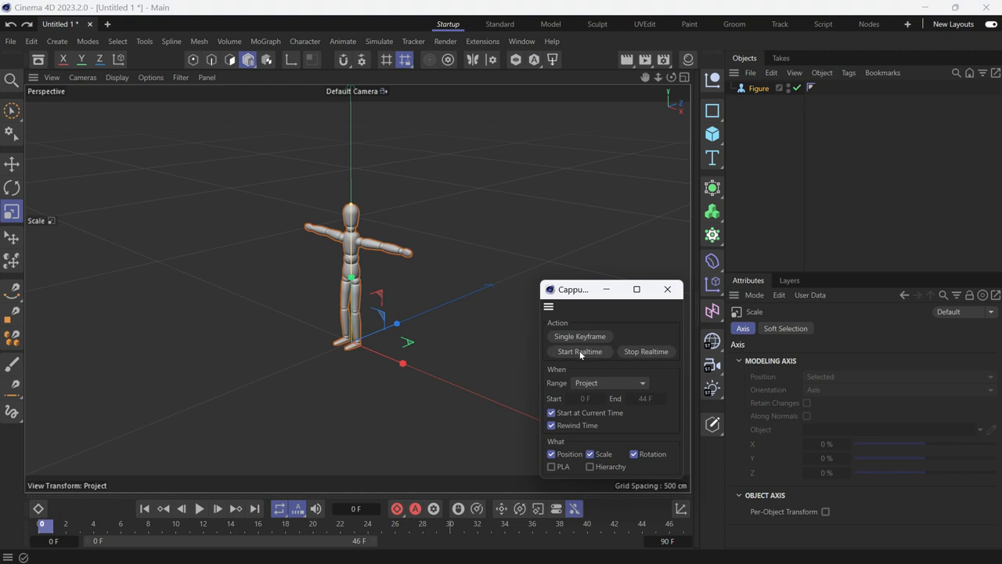
drag(508, 334, 515, 253)
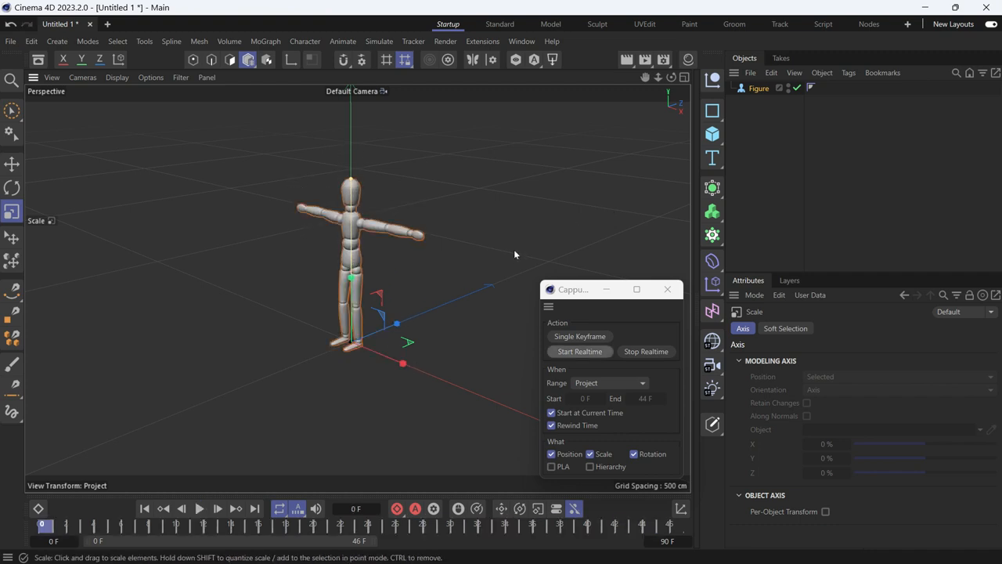
click(200, 509)
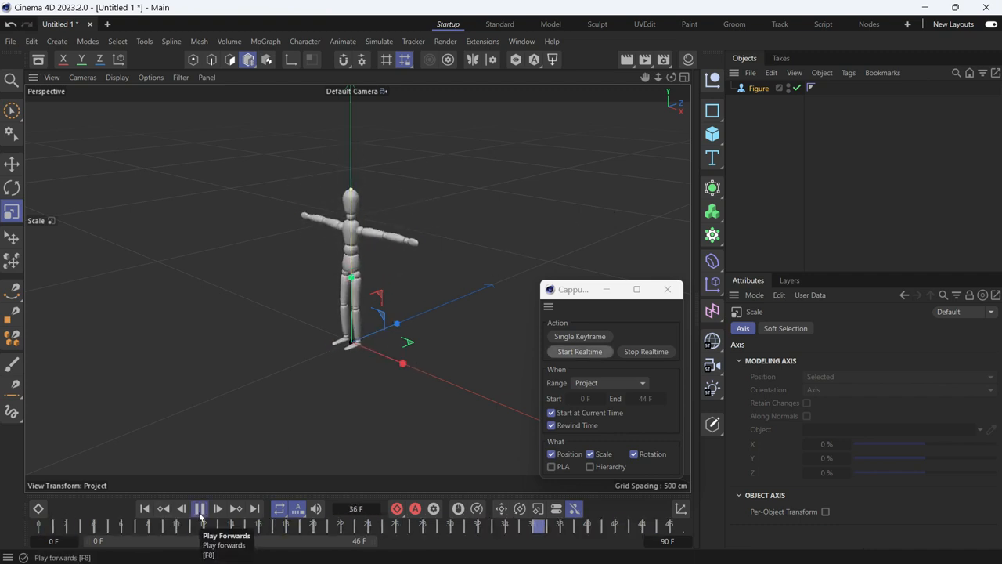
- Stop the playback, rewind to the start of the timeline, and delete the Figure
click(199, 508)
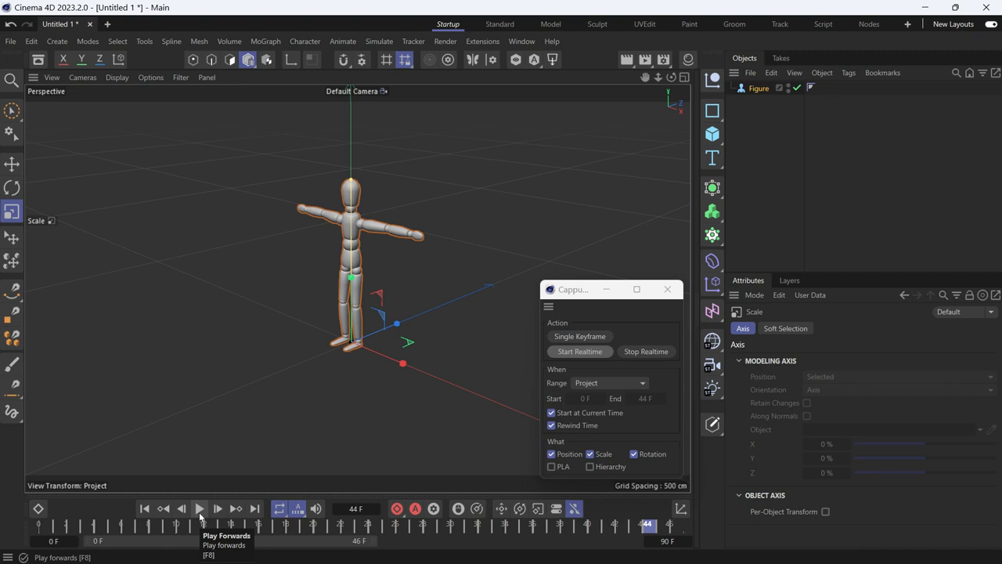
click(143, 509)
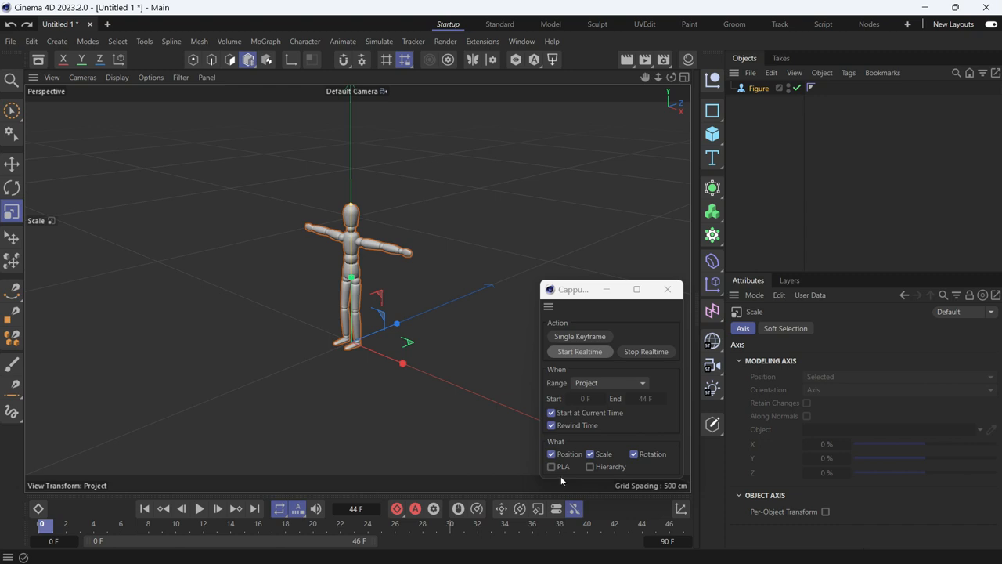
click(757, 89)
key(Delete)
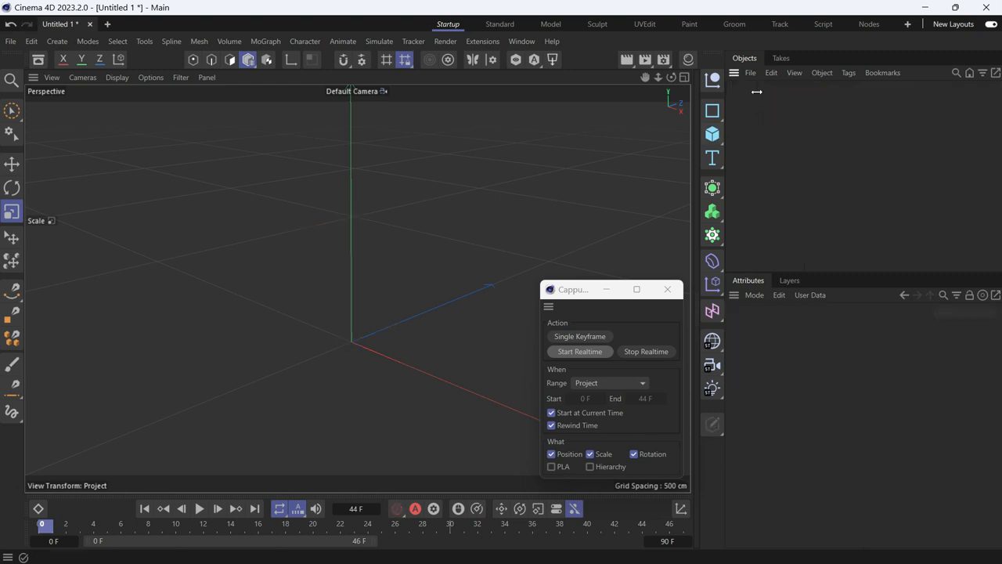
- Add a Sphere primitive to the scene and make it editable
click(713, 134)
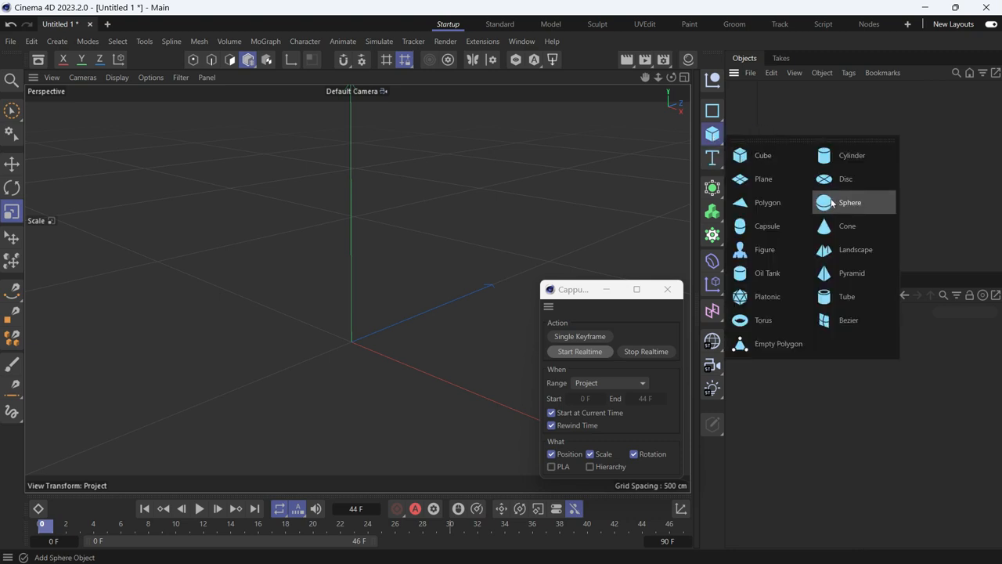
click(832, 202)
key(c)
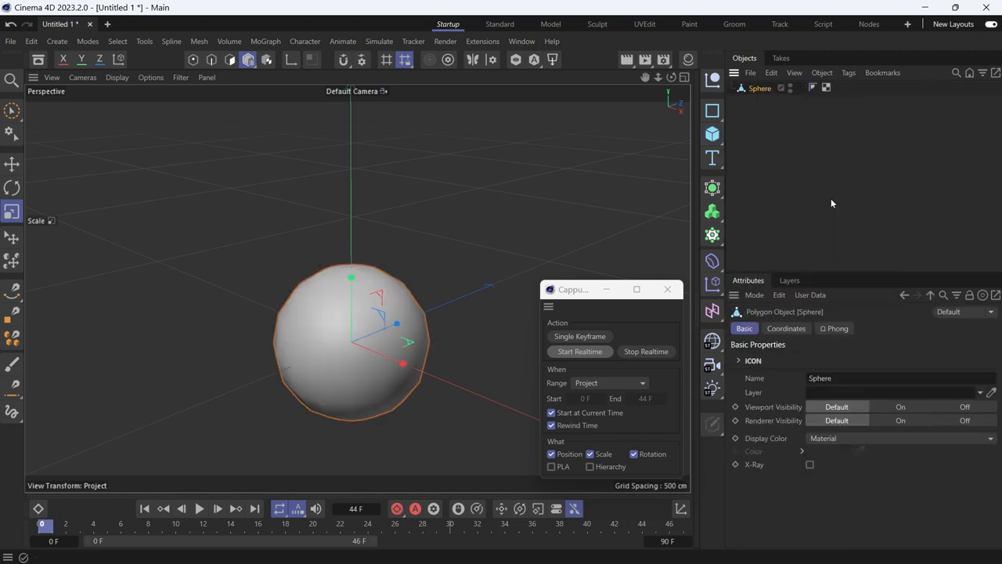
- Brush-select a patch of points across the front and upper side of the sphere in Point mode
click(193, 60)
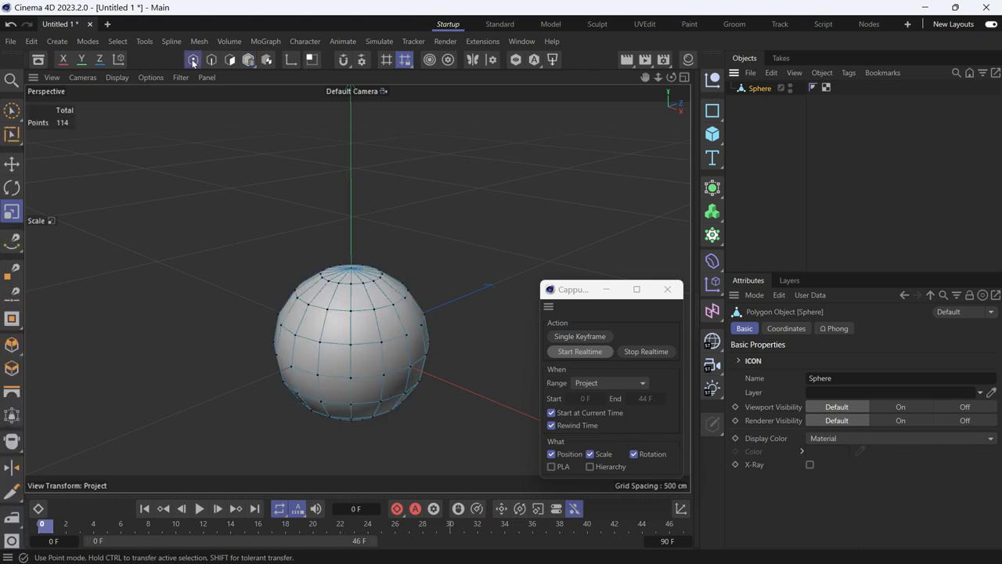
click(10, 112)
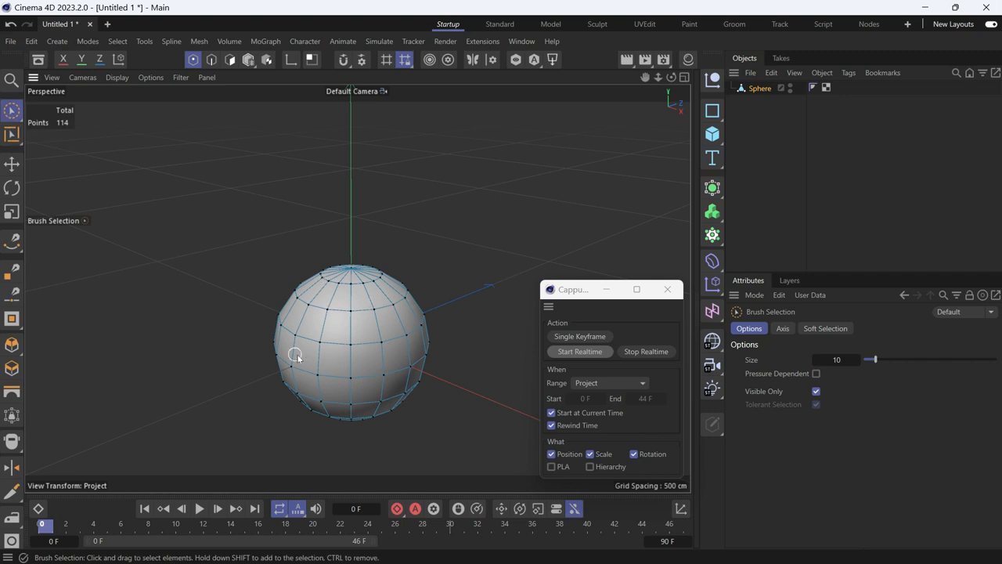
mouse_move(291, 351)
mouse_down()
mouse_move(300, 314)
mouse_move(309, 357)
mouse_up()
drag(317, 311, 355, 326)
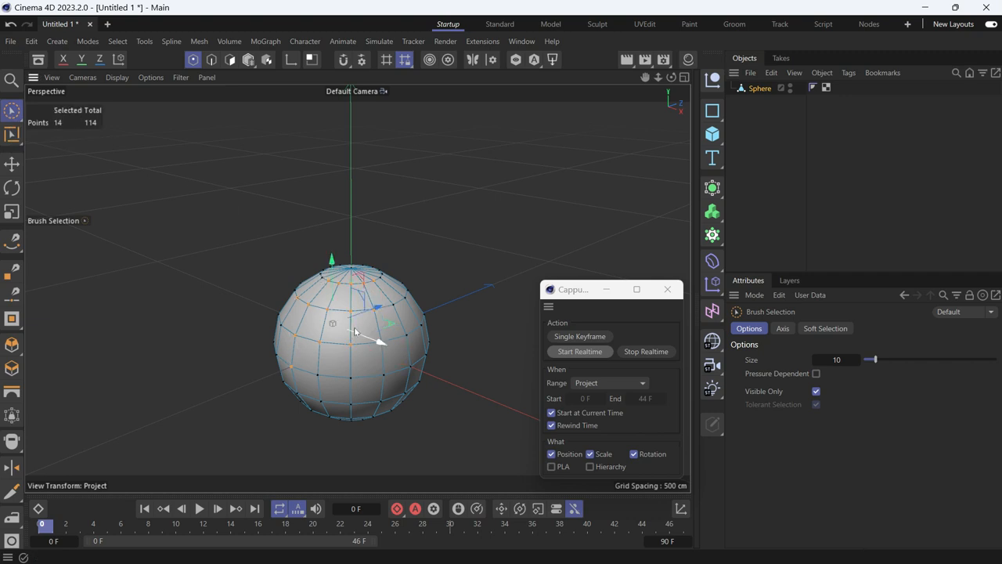
- Enable PLA recording in Cappuccino and record a real-time freehand movement of the sphere's selected points
click(552, 469)
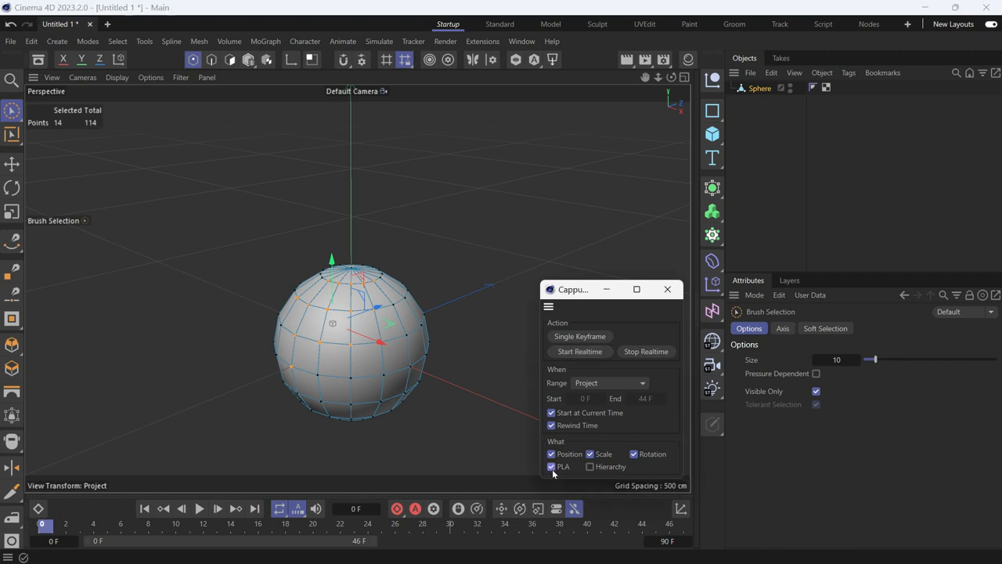
click(590, 356)
click(11, 163)
mouse_move(429, 239)
mouse_down()
mouse_move(417, 252)
mouse_move(361, 166)
mouse_move(423, 241)
mouse_move(426, 201)
mouse_up()
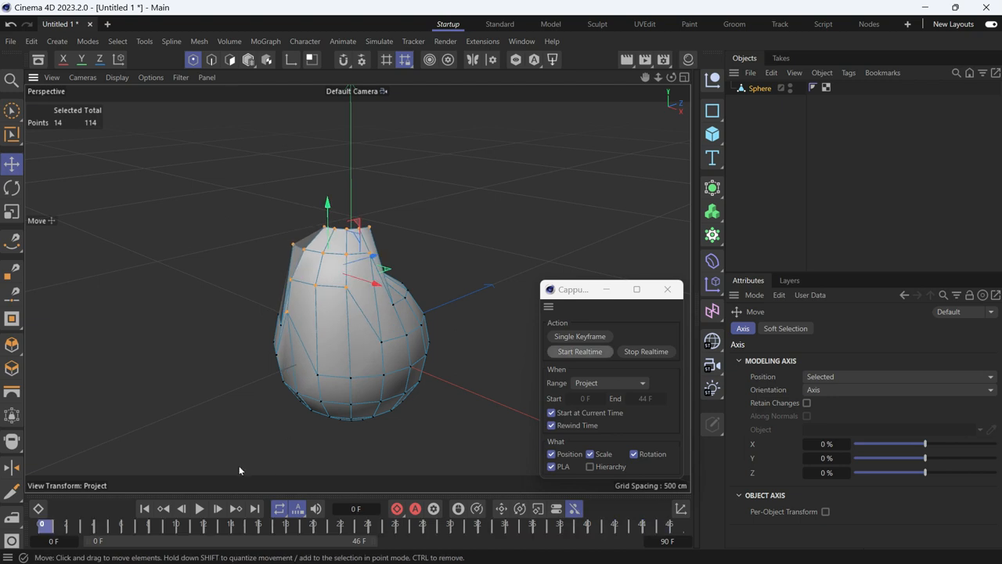
- Play back the sphere's recorded point animation and return to the start of the timeline
click(200, 509)
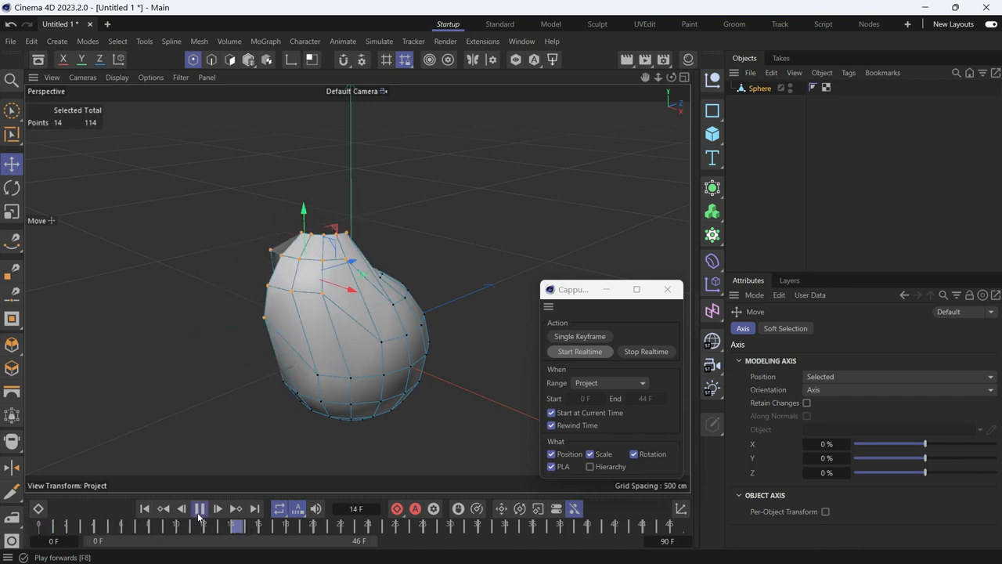
click(200, 509)
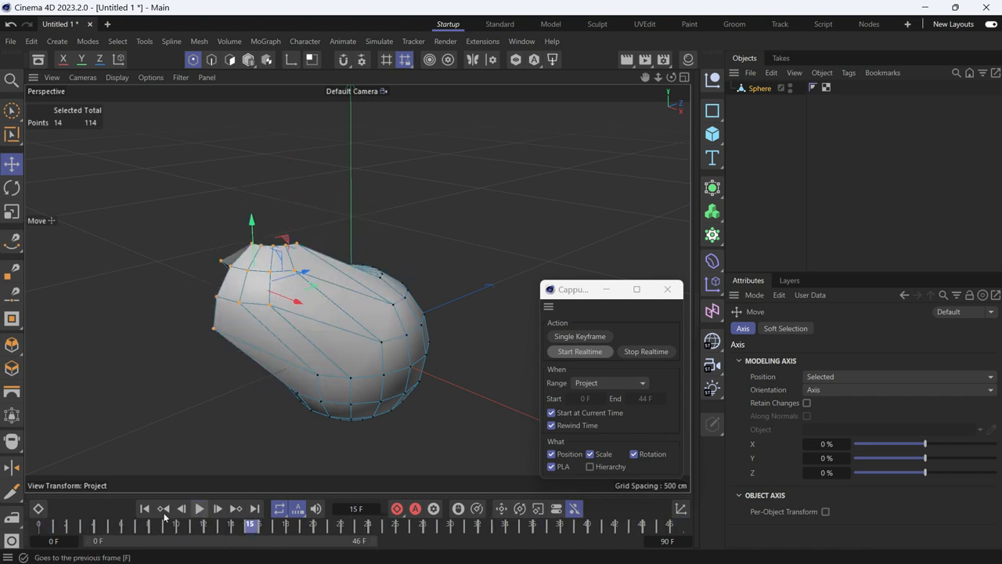
click(145, 509)
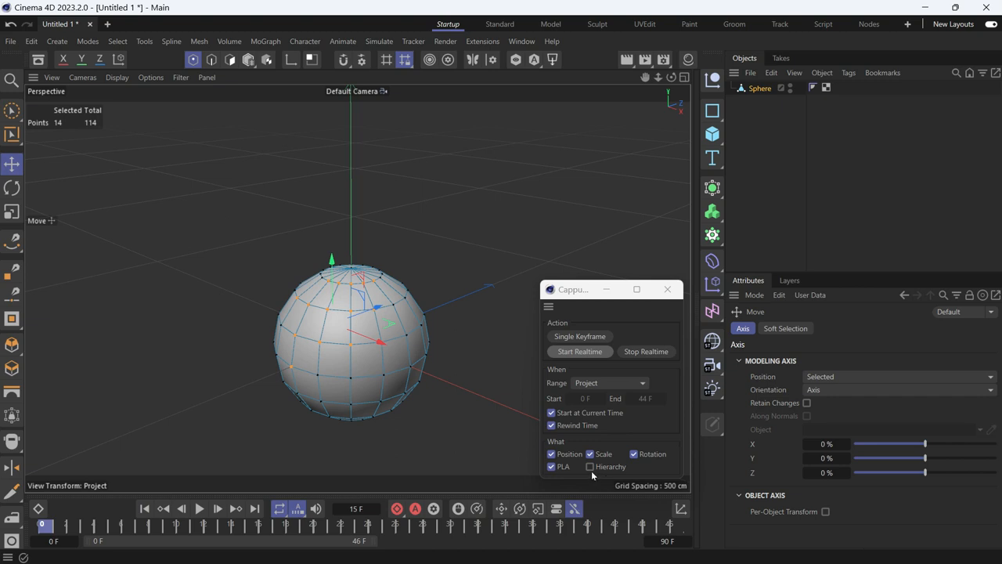